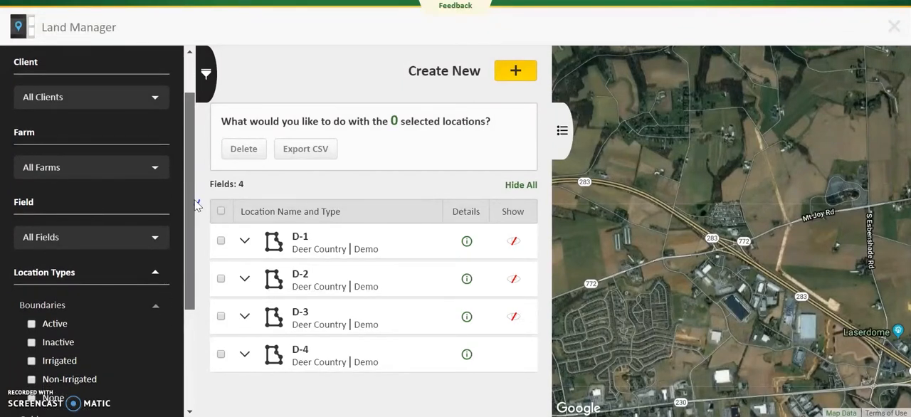
Hide the location filters and show the boundaries of fields D-2 and D-3 on the map
{"action": "left_click", "coordinate": [208, 78]}
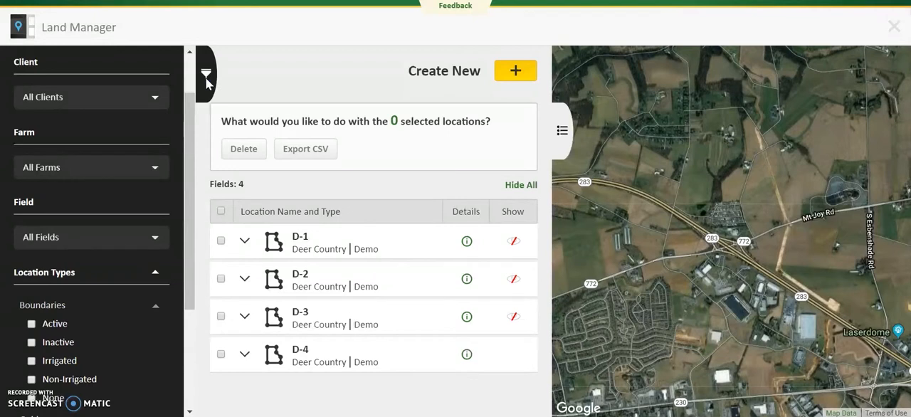
{"action": "left_click", "coordinate": [207, 80]}
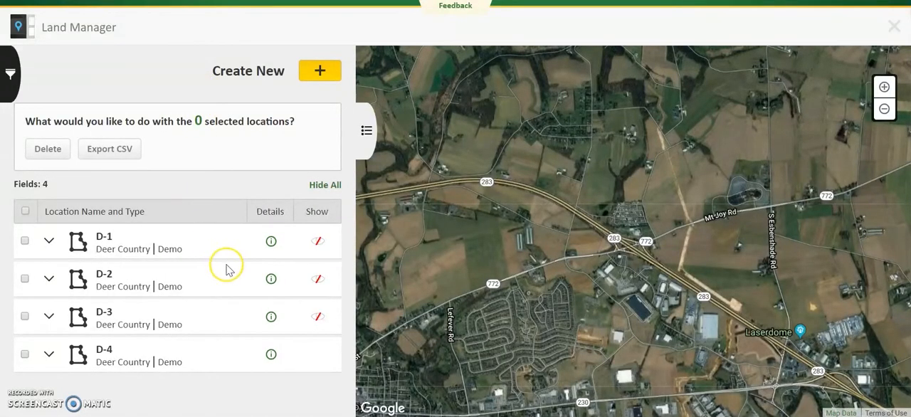
{"action": "left_click", "coordinate": [318, 319]}
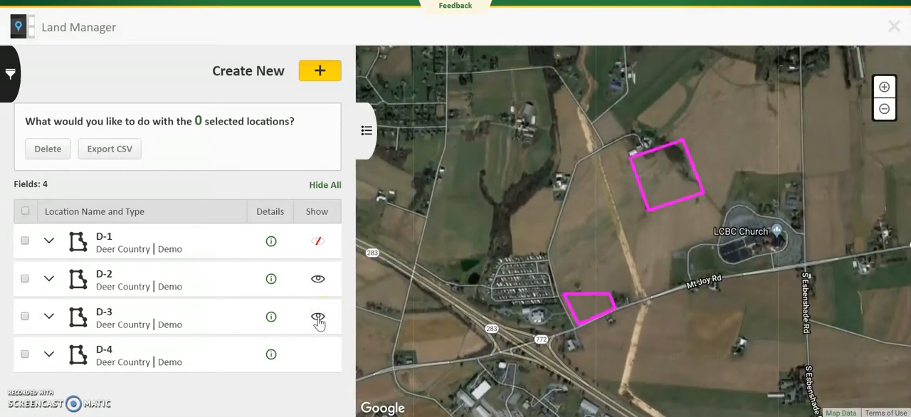
Review field D-2's client, farm and field name in its editable details, save and close them
{"action": "left_click", "coordinate": [272, 280]}
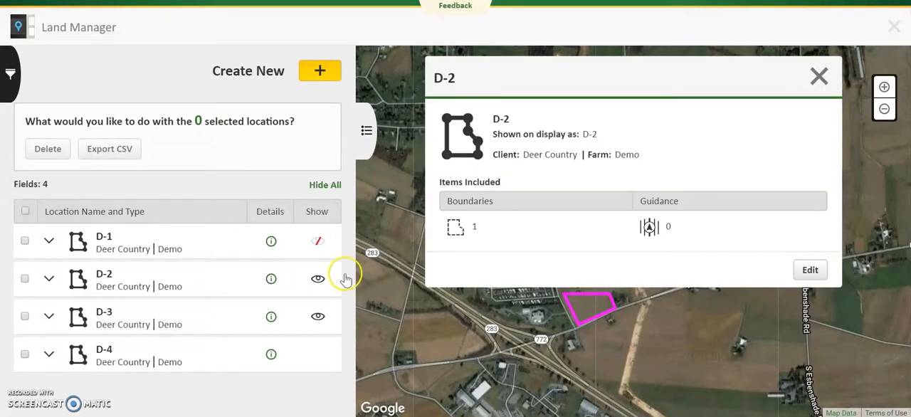
{"action": "left_click", "coordinate": [808, 271]}
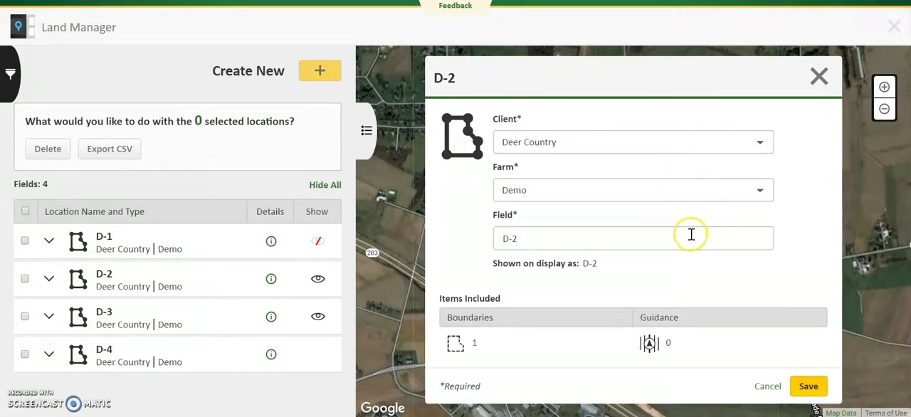
{"action": "left_click", "coordinate": [809, 386]}
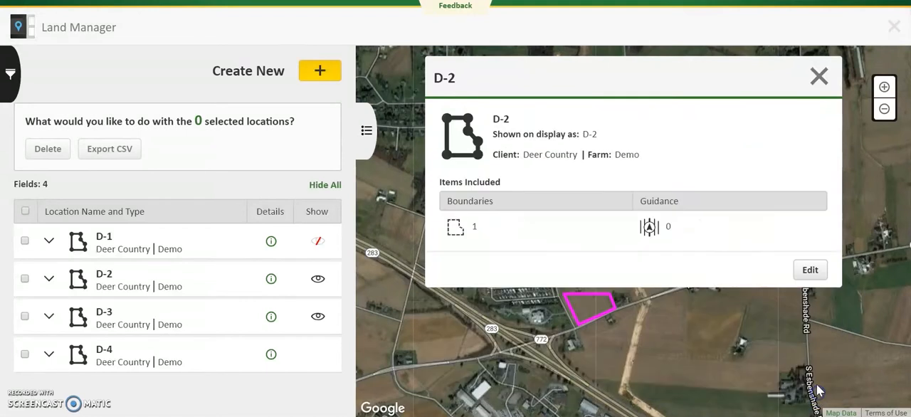
{"action": "left_click", "coordinate": [817, 78]}
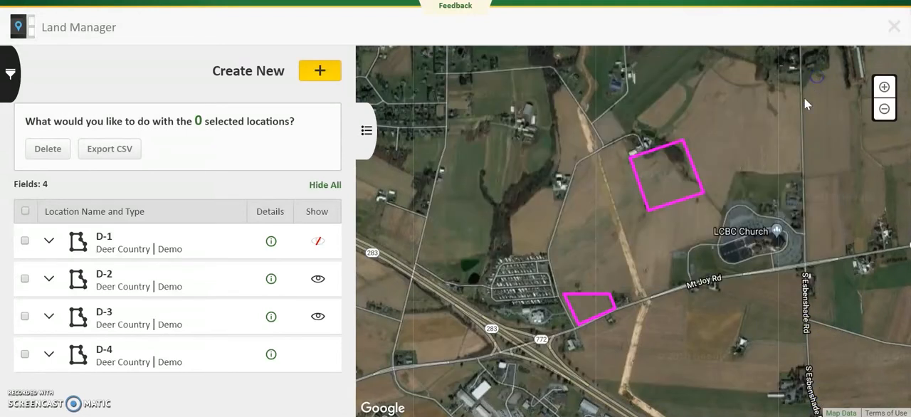
Open field D-3's boundary for editing from its map shape and select the exterior outline
{"action": "left_click", "coordinate": [668, 184]}
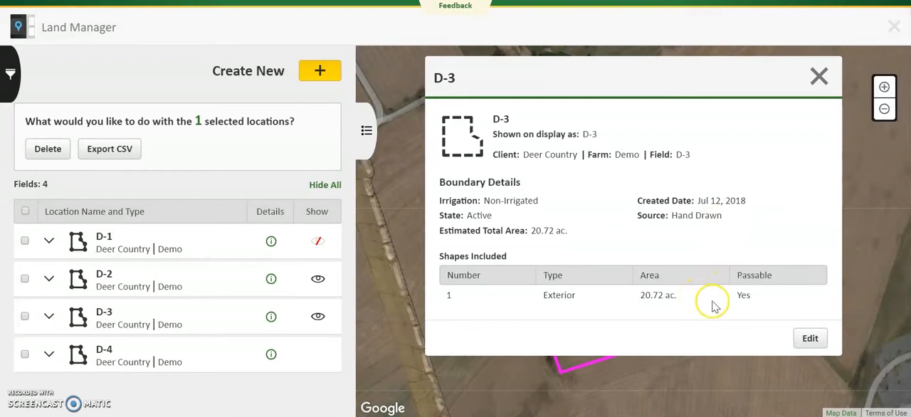
{"action": "left_click", "coordinate": [804, 339]}
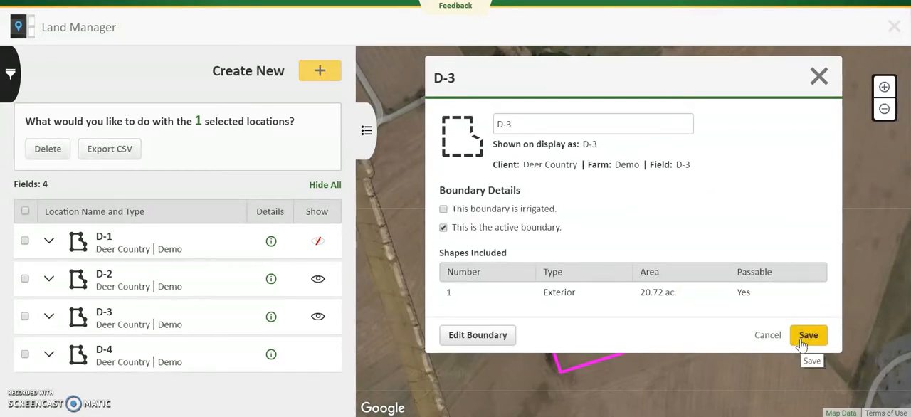
{"action": "left_click", "coordinate": [491, 336]}
{"action": "left_click", "coordinate": [491, 306]}
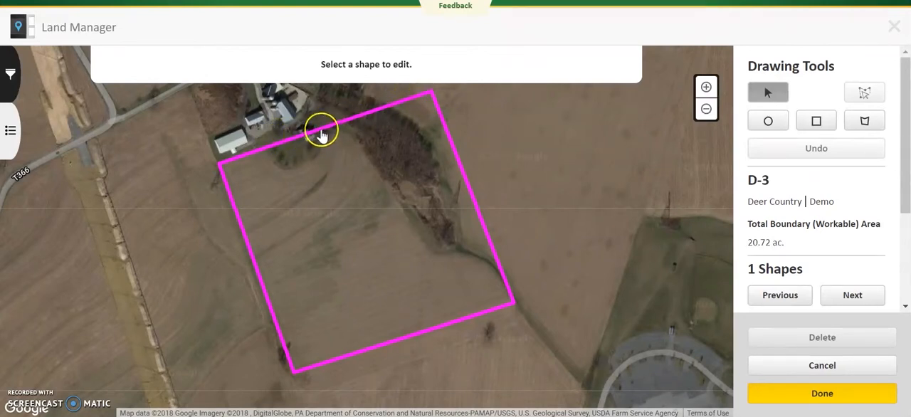
{"action": "left_click", "coordinate": [322, 135]}
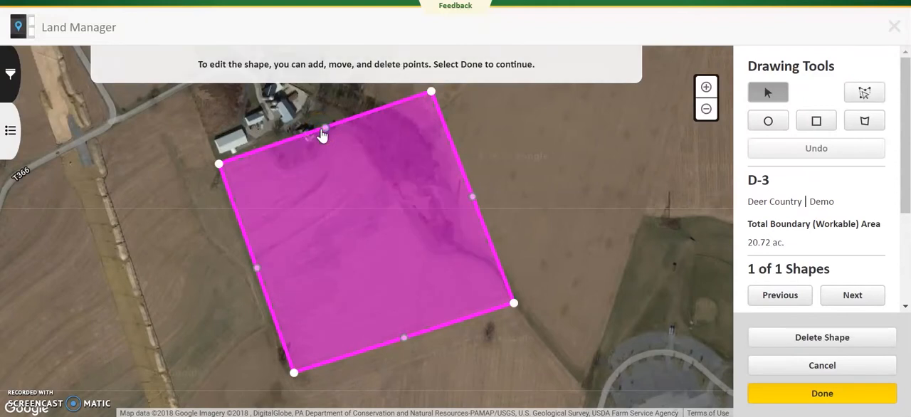
Add and move points along the D-3 outline's northern edge so it curves around the yard beside the farm buildings
{"action": "left_click", "coordinate": [325, 131]}
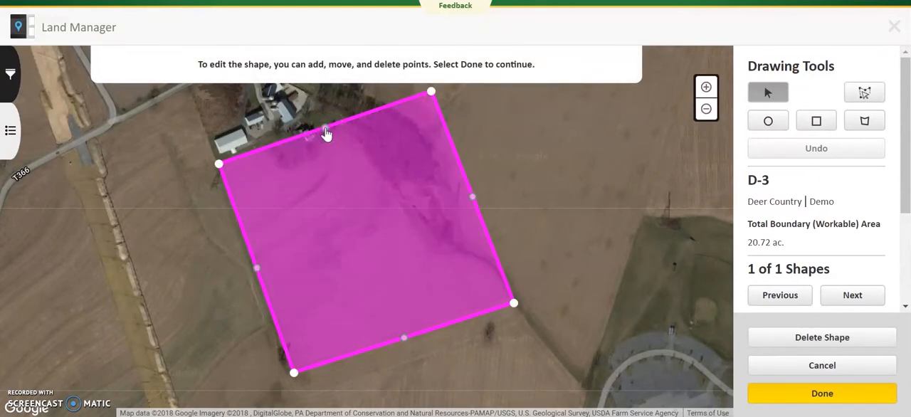
{"action": "left_click", "coordinate": [325, 131]}
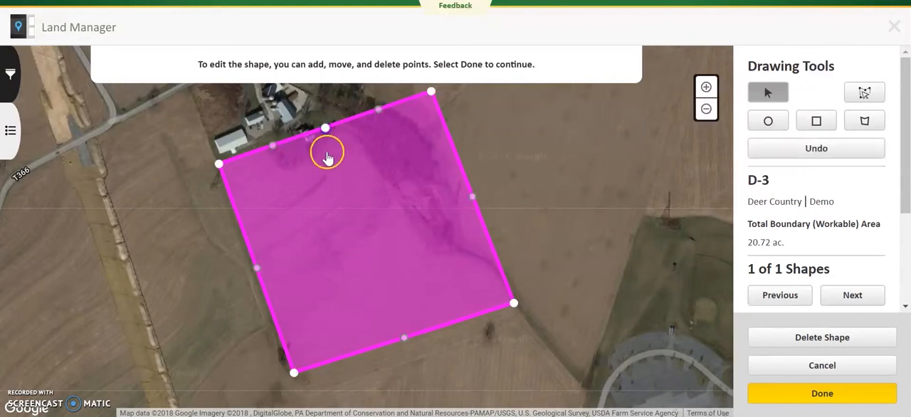
{"action": "left_click_drag", "start_coordinate": [326, 132], "coordinate": [263, 148]}
{"action": "left_click", "coordinate": [347, 122]}
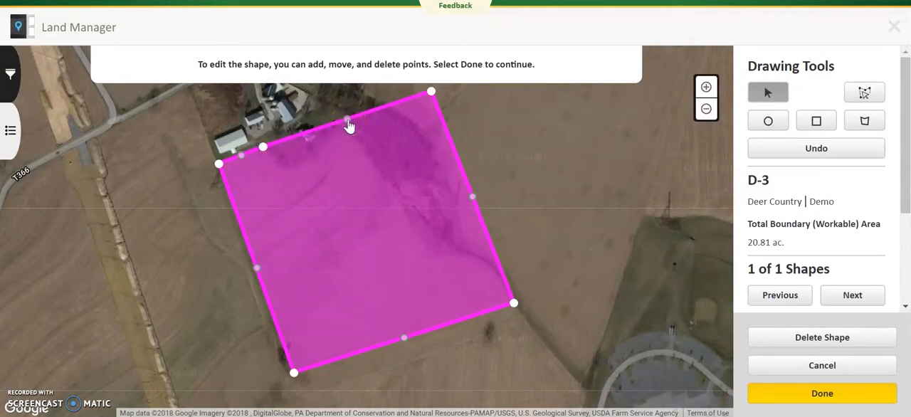
{"action": "left_click", "coordinate": [348, 120]}
{"action": "left_click_drag", "start_coordinate": [305, 135], "coordinate": [255, 192]}
{"action": "left_click", "coordinate": [293, 171]}
{"action": "left_click_drag", "start_coordinate": [292, 172], "coordinate": [280, 194]}
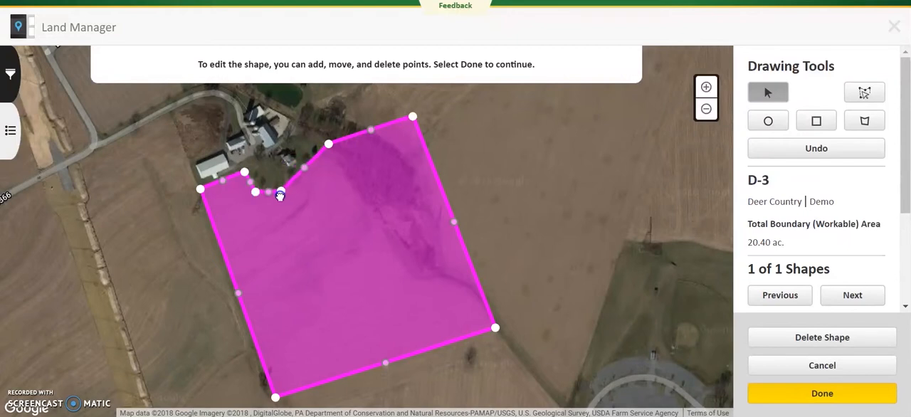
{"action": "left_click", "coordinate": [304, 167]}
{"action": "left_click_drag", "start_coordinate": [304, 167], "coordinate": [303, 176]}
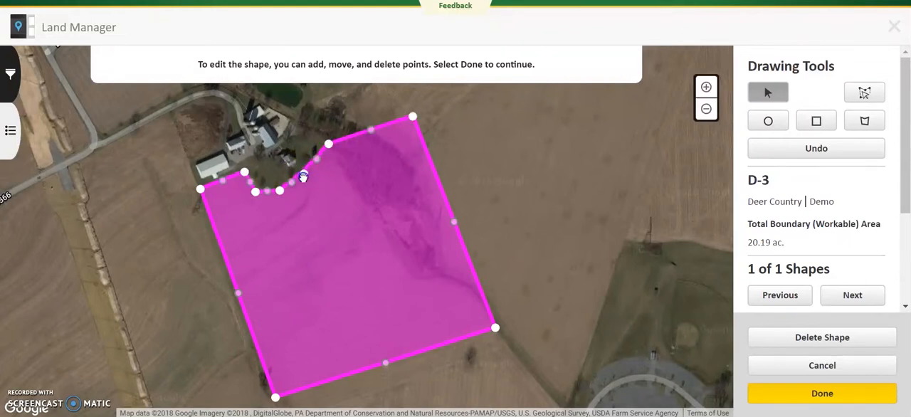
{"action": "left_click_drag", "start_coordinate": [328, 144], "coordinate": [305, 156]}
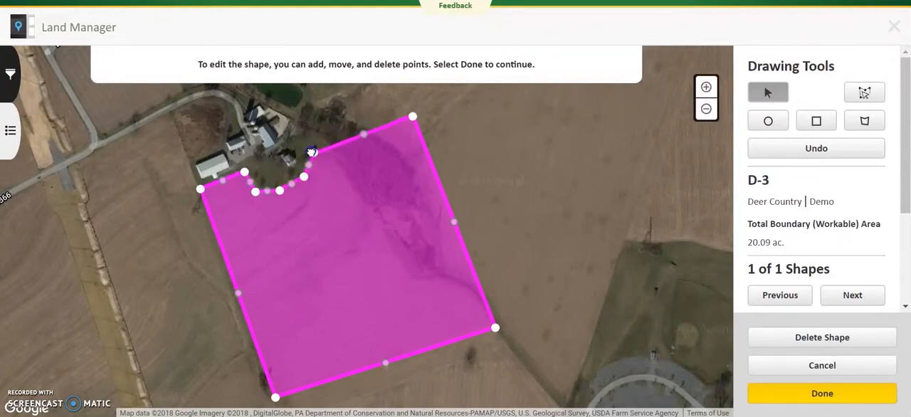
Reshape the D-3 outline's eastern side with added and moved points so it follows the tree line and excludes the woods
{"action": "left_click", "coordinate": [362, 134]}
{"action": "left_click_drag", "start_coordinate": [363, 135], "coordinate": [351, 184]}
{"action": "left_click_drag", "start_coordinate": [413, 117], "coordinate": [377, 228]}
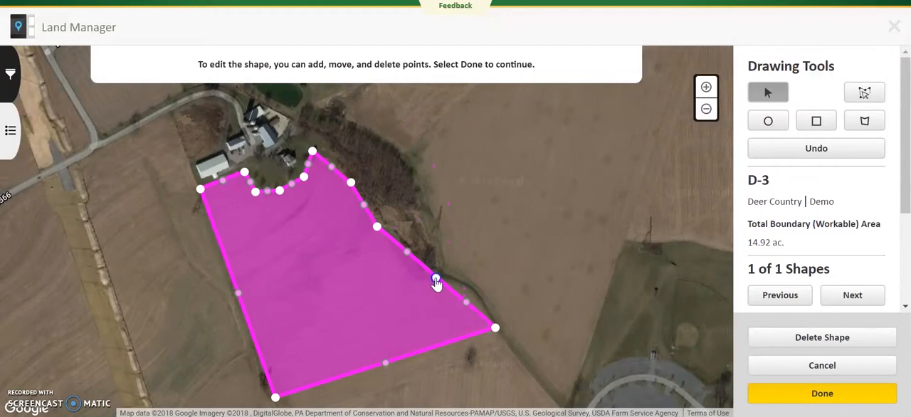
{"action": "left_click_drag", "start_coordinate": [435, 279], "coordinate": [413, 272]}
{"action": "left_click_drag", "start_coordinate": [454, 305], "coordinate": [464, 281]}
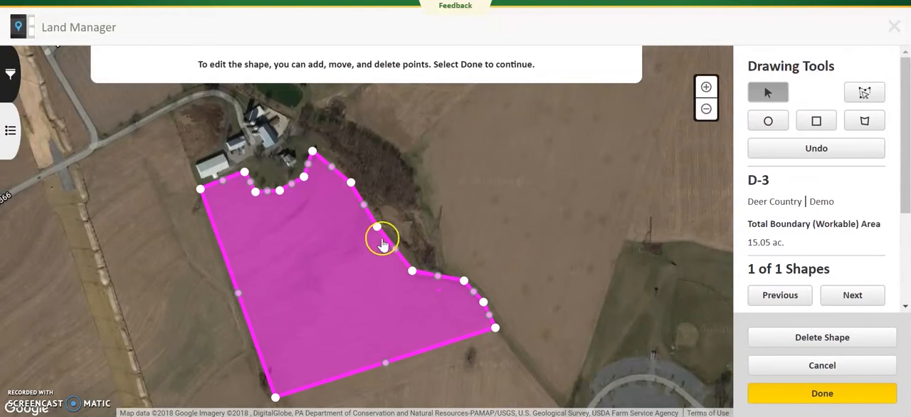
{"action": "left_click", "coordinate": [763, 396]}
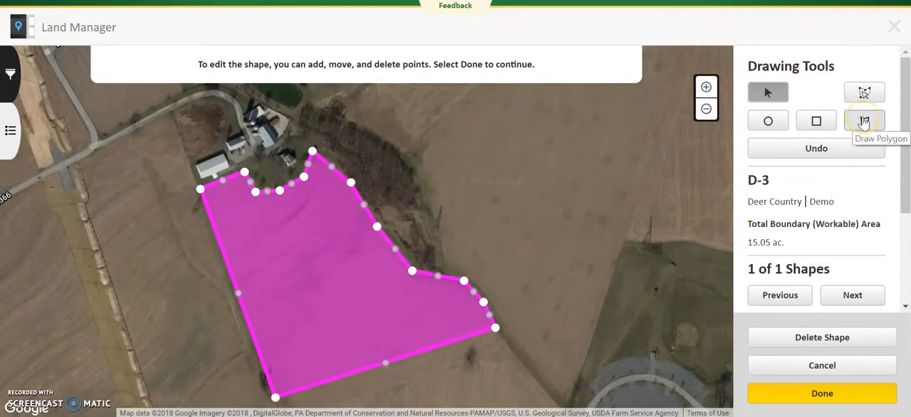
Draw a narrow closed polygon along the grass strip running from D-3's western edge toward the middle of the field
{"action": "left_click", "coordinate": [864, 123]}
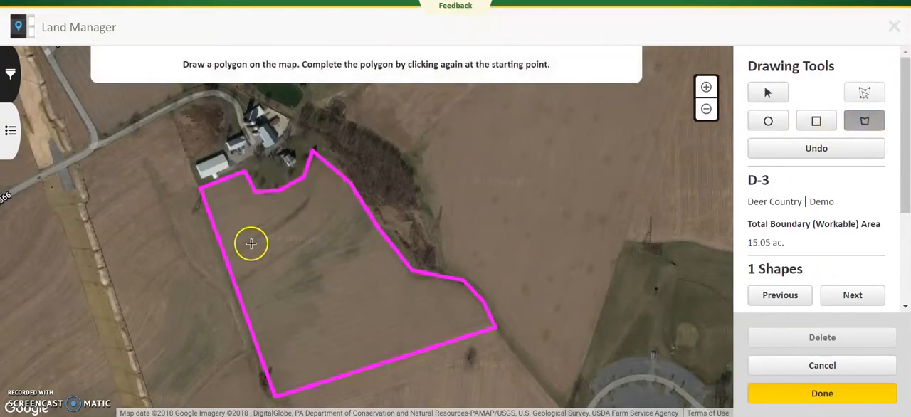
{"action": "left_click", "coordinate": [234, 278]}
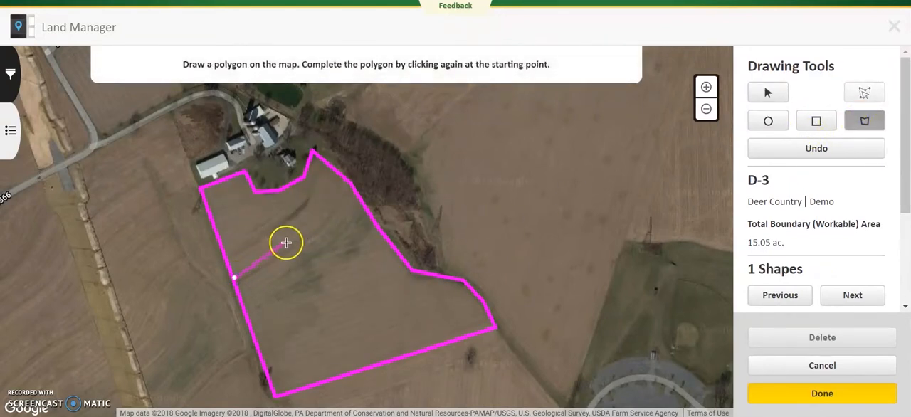
{"action": "left_click", "coordinate": [294, 244]}
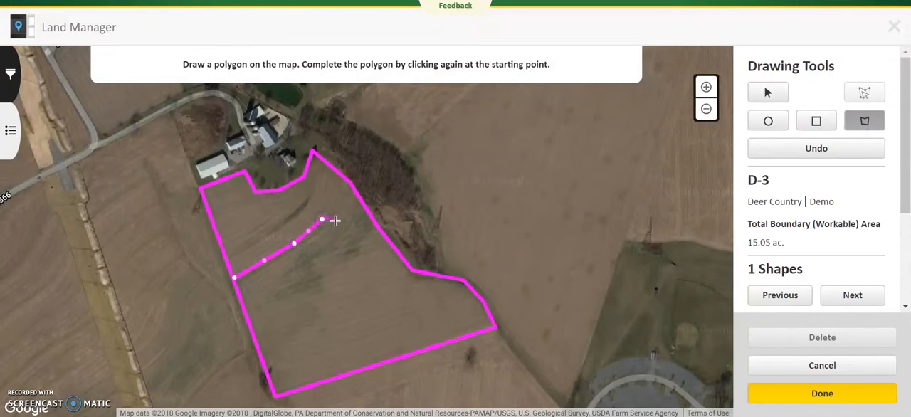
{"action": "left_click", "coordinate": [307, 257]}
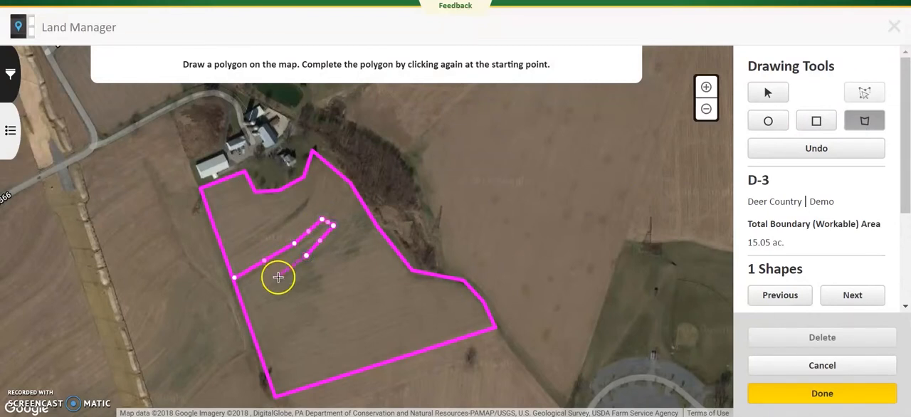
{"action": "left_click", "coordinate": [239, 293]}
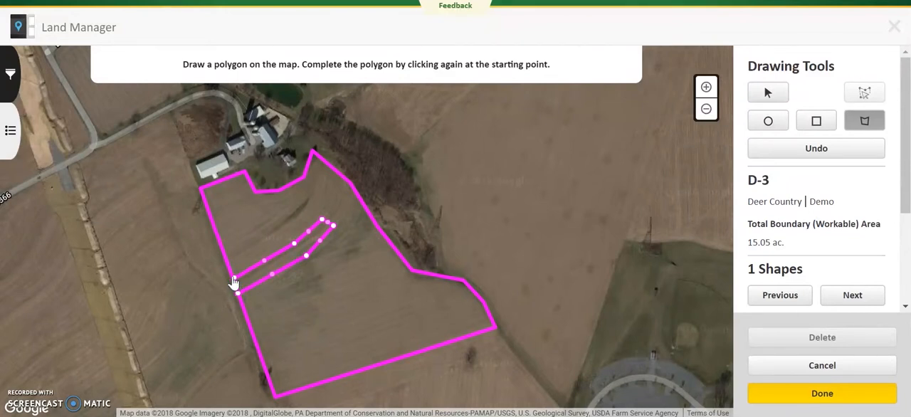
{"action": "left_click", "coordinate": [234, 279]}
Check the strip's shape type and passable setting, finish the boundary drawing, save D-3 and view it on the map
{"action": "left_click", "coordinate": [905, 232]}
{"action": "left_click_drag", "start_coordinate": [904, 180], "coordinate": [905, 301]}
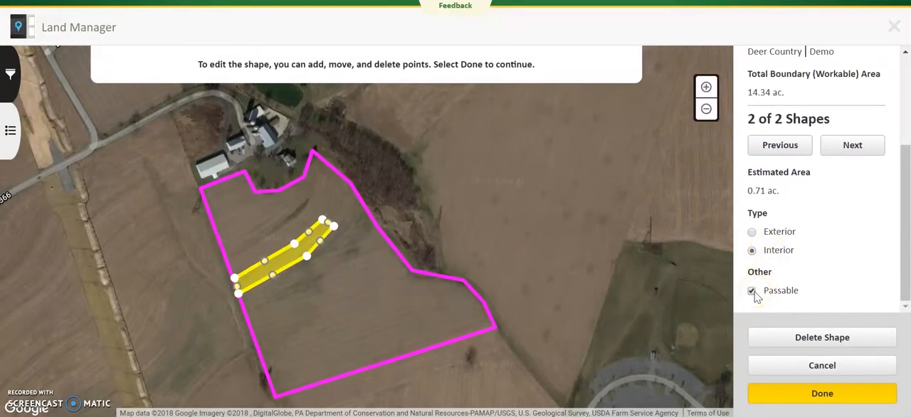
{"action": "left_click", "coordinate": [820, 398]}
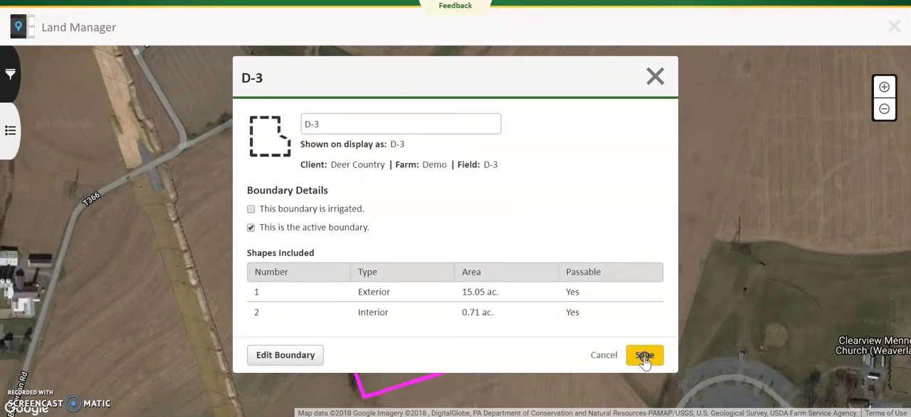
{"action": "left_click", "coordinate": [645, 356]}
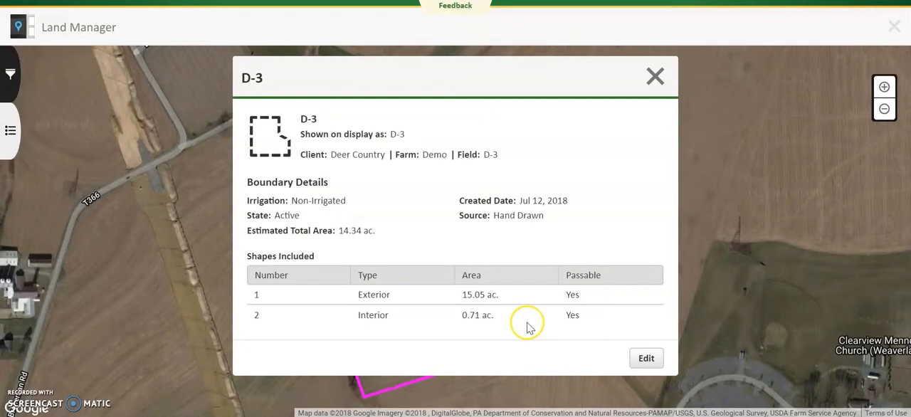
{"action": "left_click", "coordinate": [665, 90]}
{"action": "left_click_drag", "start_coordinate": [494, 204], "coordinate": [651, 152]}
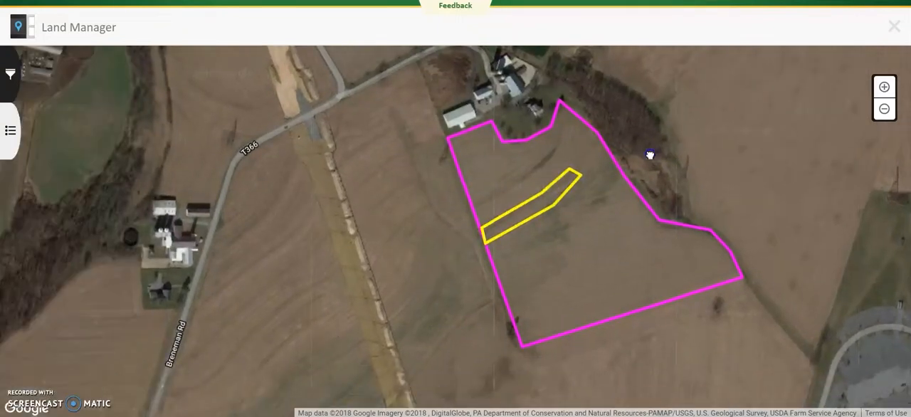
Start a new location of kind Boundary, using the Draw new method and associating it with field D-4
{"action": "left_click", "coordinate": [10, 125]}
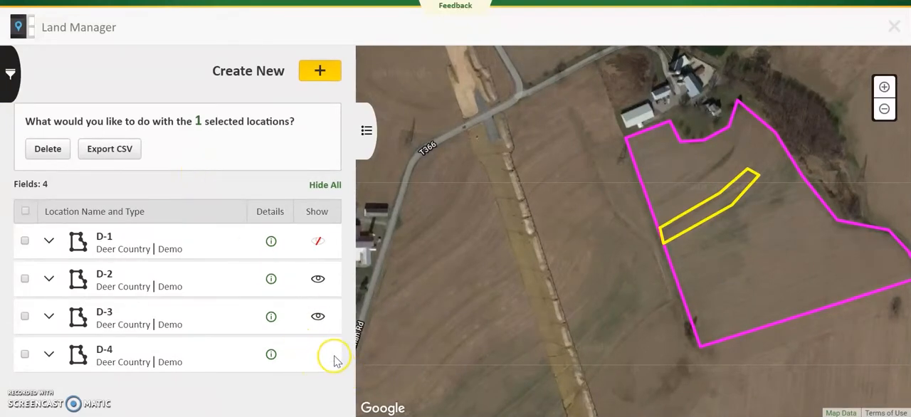
{"action": "left_click", "coordinate": [318, 72]}
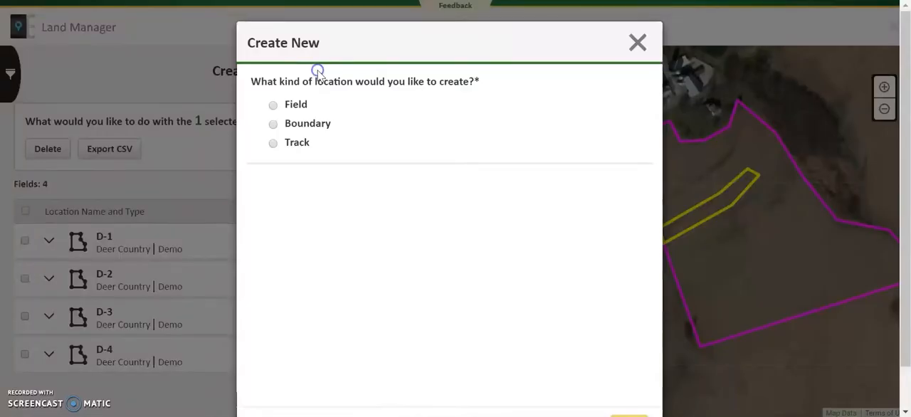
{"action": "left_click", "coordinate": [273, 124]}
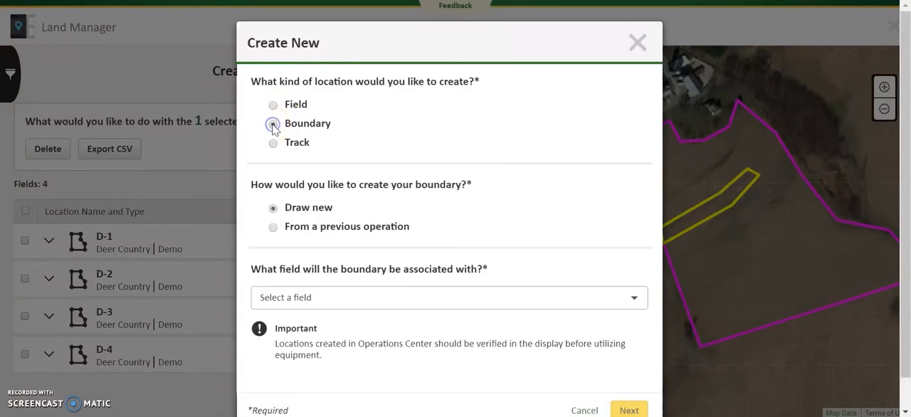
{"action": "left_click", "coordinate": [326, 232]}
{"action": "left_click", "coordinate": [353, 299]}
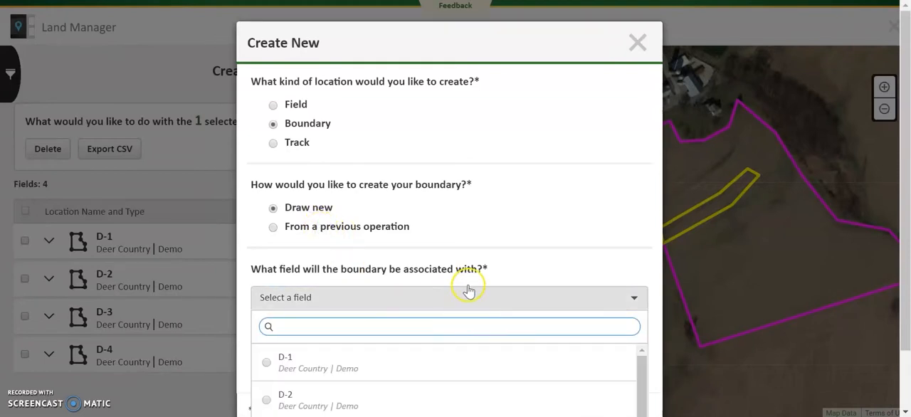
{"action": "scroll", "coordinate": [484, 292], "scroll_direction": "down", "scroll_amount": 1}
{"action": "scroll", "coordinate": [512, 313], "scroll_direction": "down", "scroll_amount": 1}
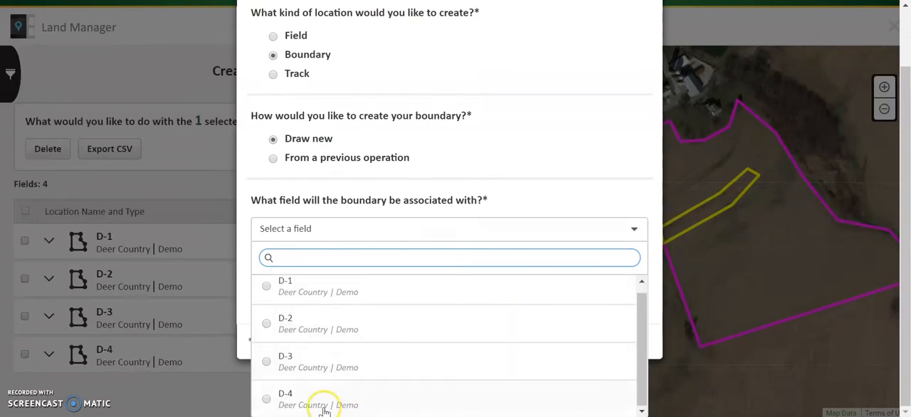
{"action": "left_click", "coordinate": [317, 400]}
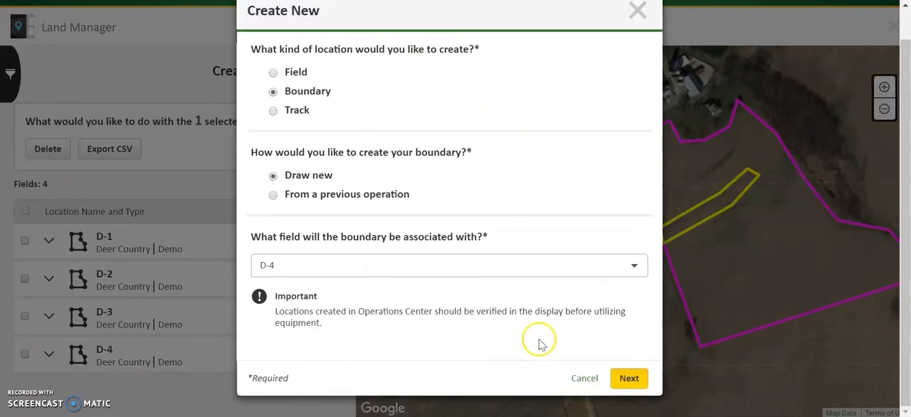
{"action": "left_click", "coordinate": [628, 379]}
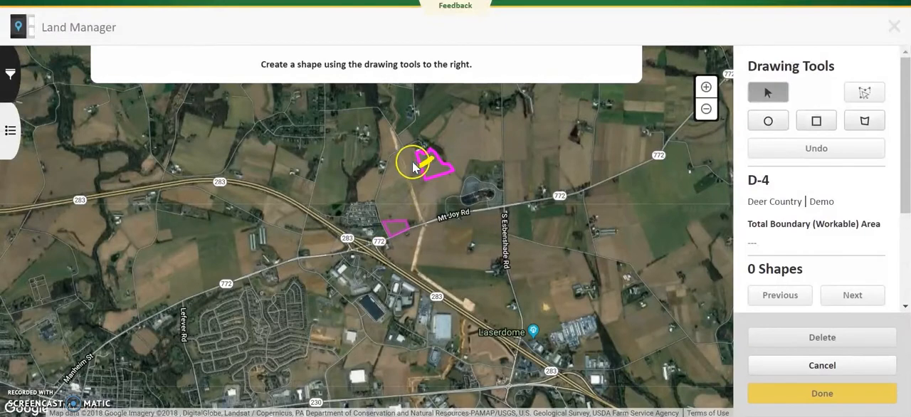
Draw a closed polygon around the field west of Breneman Rd, following the woods and excluding the farmyard in its northeast corner
{"action": "scroll", "coordinate": [392, 179], "scroll_direction": "up", "scroll_amount": 2}
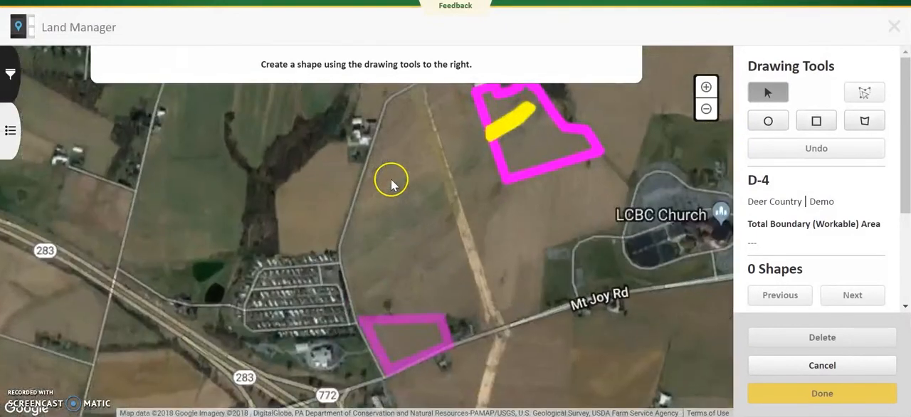
{"action": "left_click_drag", "start_coordinate": [392, 177], "coordinate": [422, 204]}
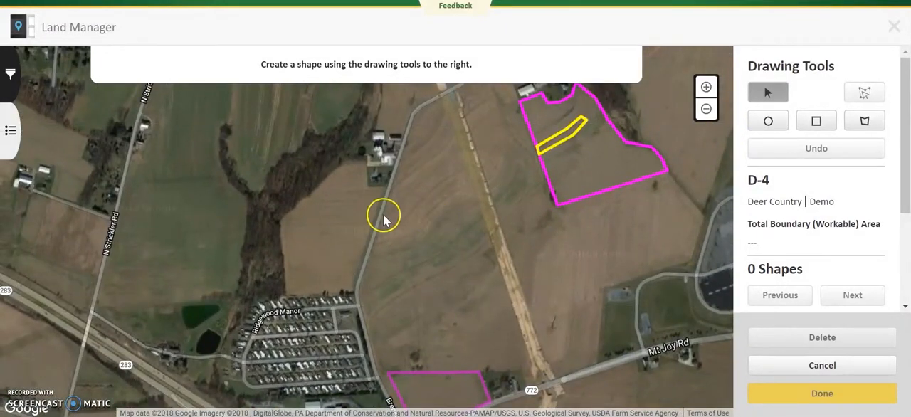
{"action": "scroll", "coordinate": [385, 219], "scroll_direction": "up", "scroll_amount": 1}
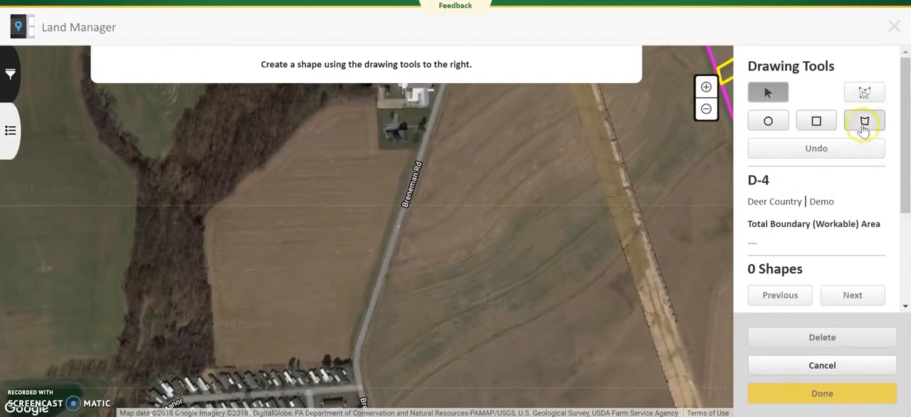
{"action": "left_click", "coordinate": [863, 124]}
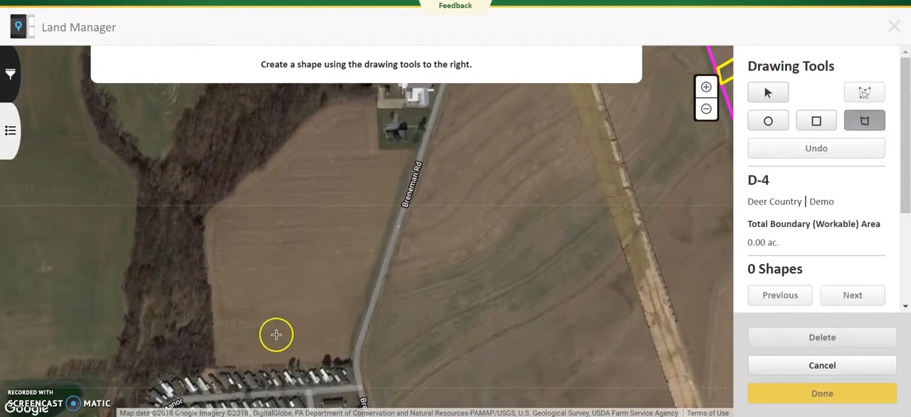
{"action": "left_click", "coordinate": [212, 364]}
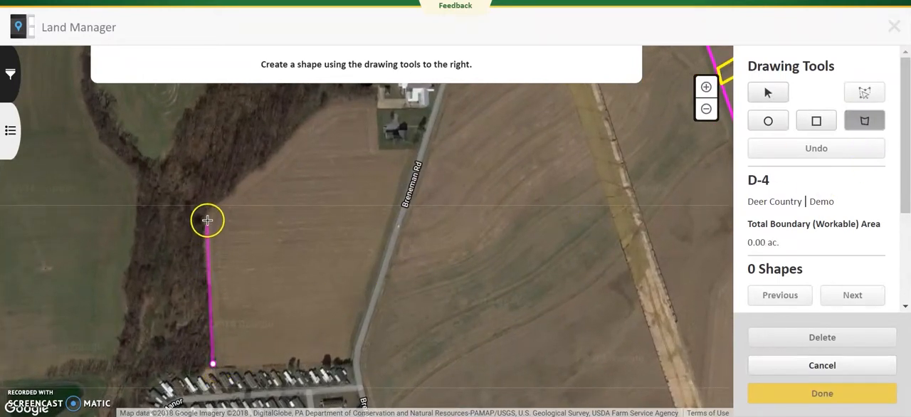
{"action": "left_click", "coordinate": [207, 210]}
{"action": "left_click", "coordinate": [259, 166]}
{"action": "left_click", "coordinate": [309, 113]}
{"action": "left_click", "coordinate": [332, 99]}
{"action": "left_click", "coordinate": [375, 95]}
{"action": "left_click", "coordinate": [418, 149]}
{"action": "left_click", "coordinate": [344, 364]}
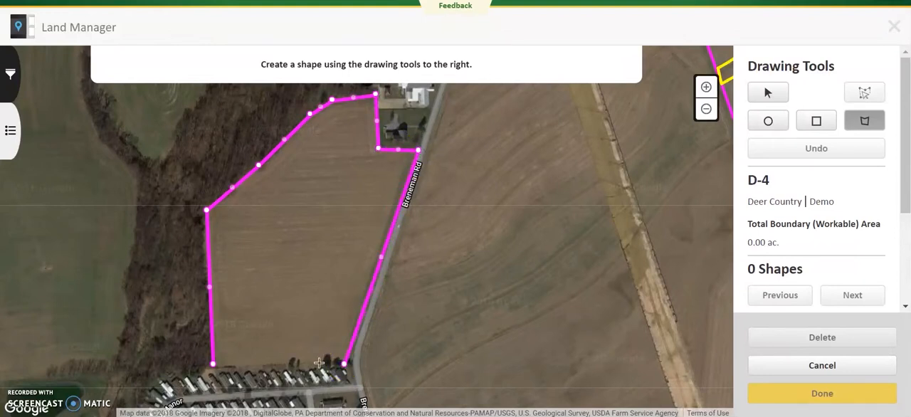
{"action": "left_click", "coordinate": [213, 363]}
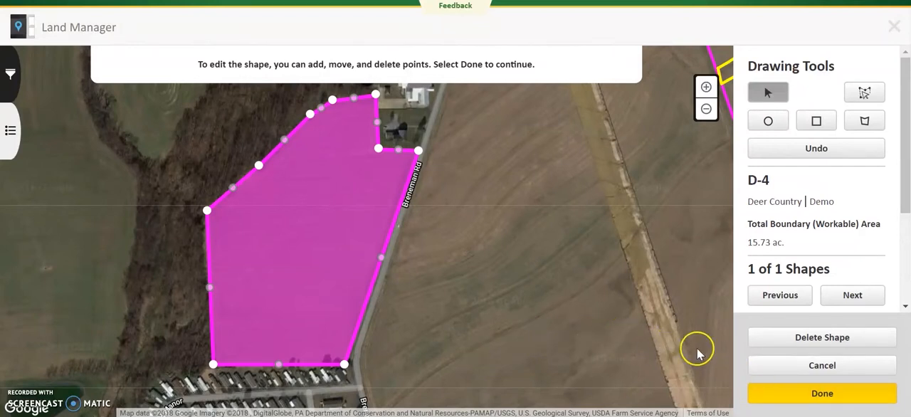
Draw a second closed polygon around the field between Breneman Rd and the bare dirt strip to its east
{"action": "left_click_drag", "start_coordinate": [520, 240], "coordinate": [544, 301]}
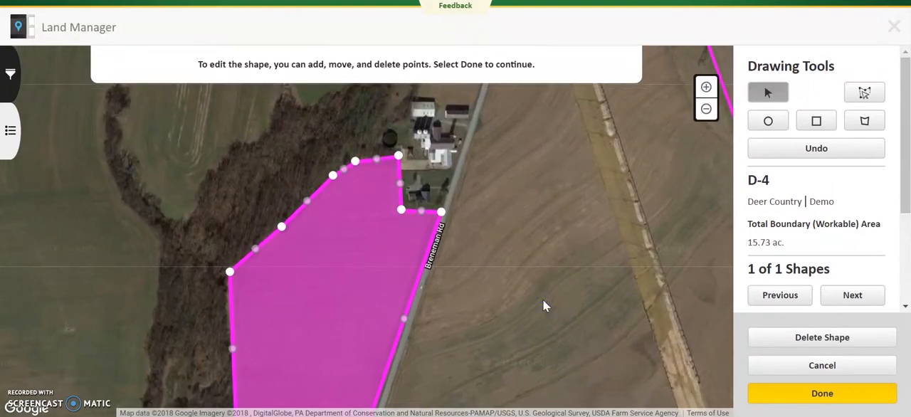
{"action": "left_click_drag", "start_coordinate": [506, 325], "coordinate": [454, 318]}
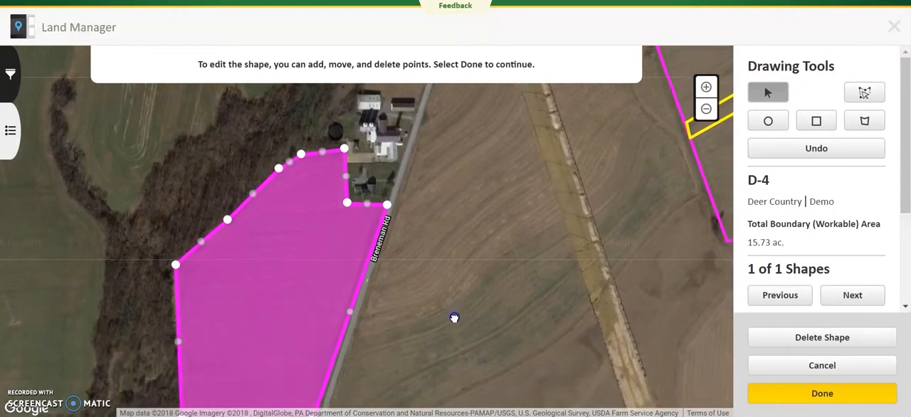
{"action": "left_click", "coordinate": [865, 121]}
{"action": "left_click_drag", "start_coordinate": [460, 328], "coordinate": [507, 213]}
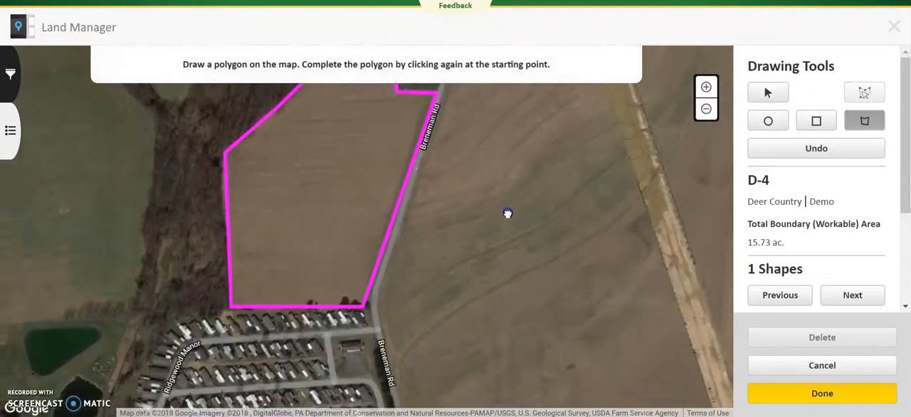
{"action": "left_click", "coordinate": [392, 336]}
{"action": "left_click", "coordinate": [383, 293]}
{"action": "left_click_drag", "start_coordinate": [455, 179], "coordinate": [423, 249]}
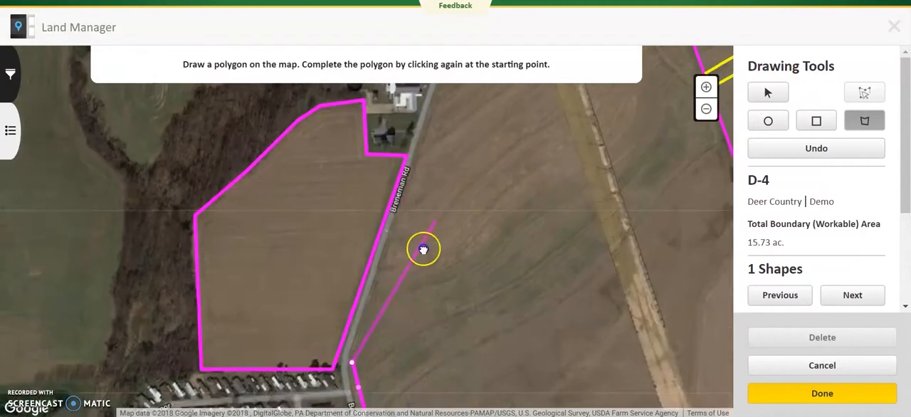
{"action": "left_click", "coordinate": [411, 98]}
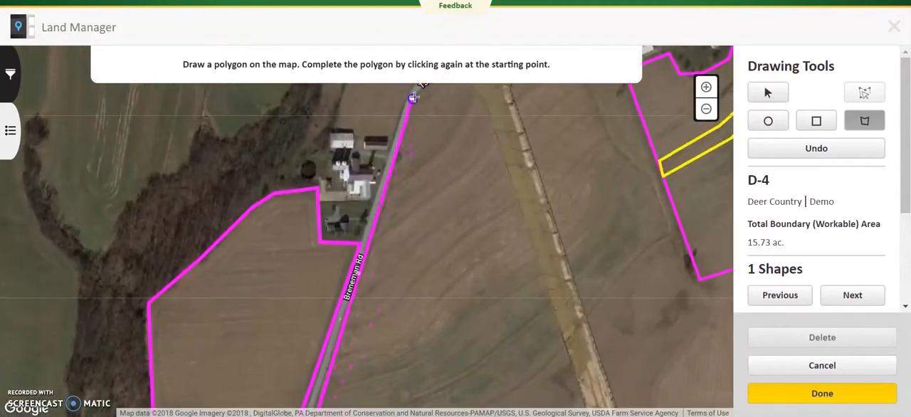
{"action": "left_click", "coordinate": [461, 98]}
{"action": "left_click", "coordinate": [561, 398]}
{"action": "left_click_drag", "start_coordinate": [513, 378], "coordinate": [476, 244]}
{"action": "left_click", "coordinate": [412, 243]}
{"action": "left_click", "coordinate": [284, 318]}
{"action": "left_click", "coordinate": [258, 330]}
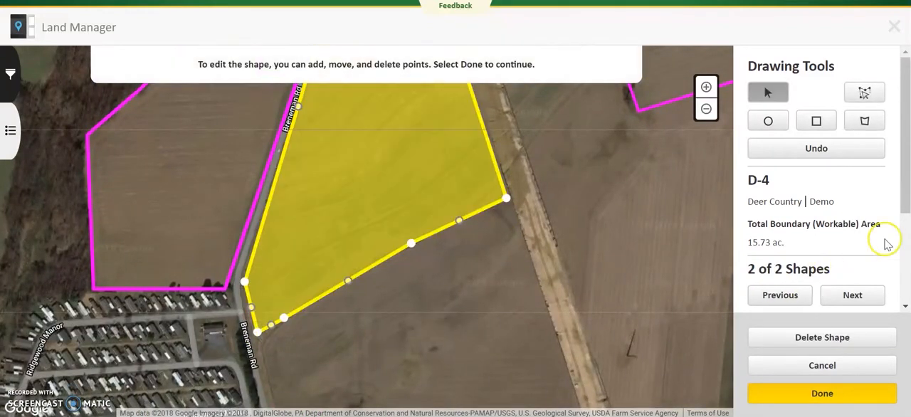
Set the second shape's type to Exterior and finish the boundary drawing
{"action": "left_click_drag", "start_coordinate": [904, 168], "coordinate": [906, 262]}
{"action": "left_click", "coordinate": [752, 231]}
{"action": "left_click", "coordinate": [840, 395]}
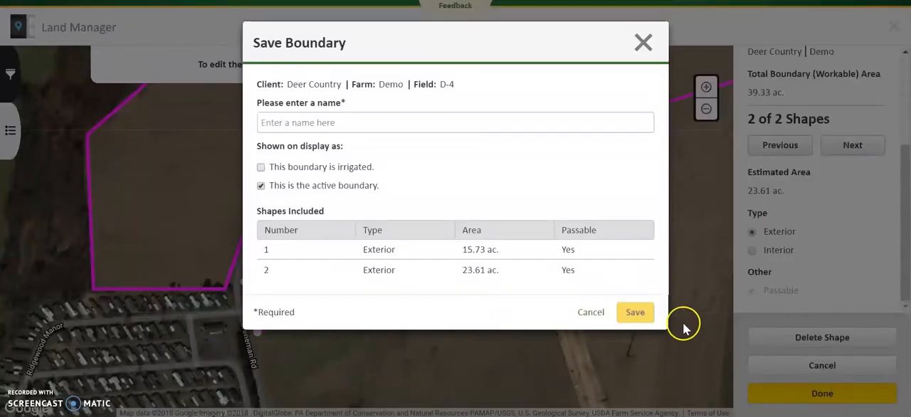
Name the boundary D-4, save it as the active boundary, and close its details to view it on the map
{"action": "left_click", "coordinate": [348, 122]}
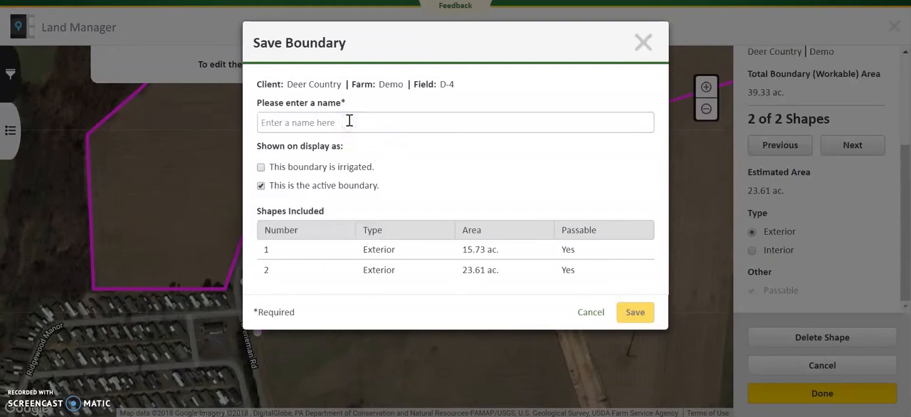
{"action": "type", "text": "D-4"}
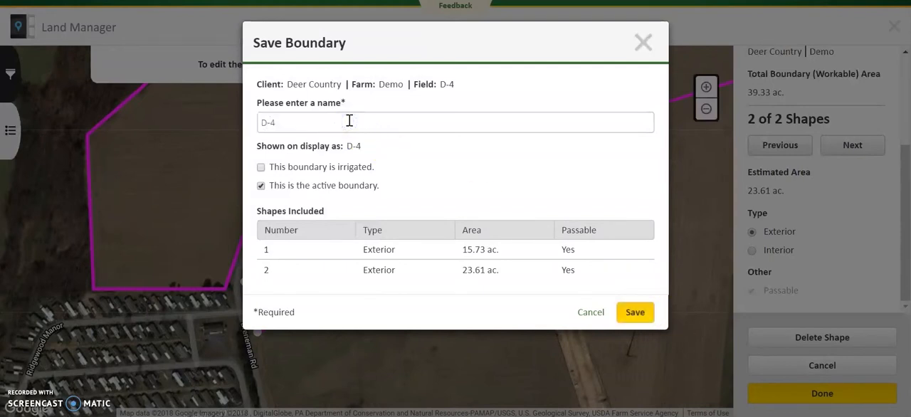
{"action": "left_click", "coordinate": [635, 311]}
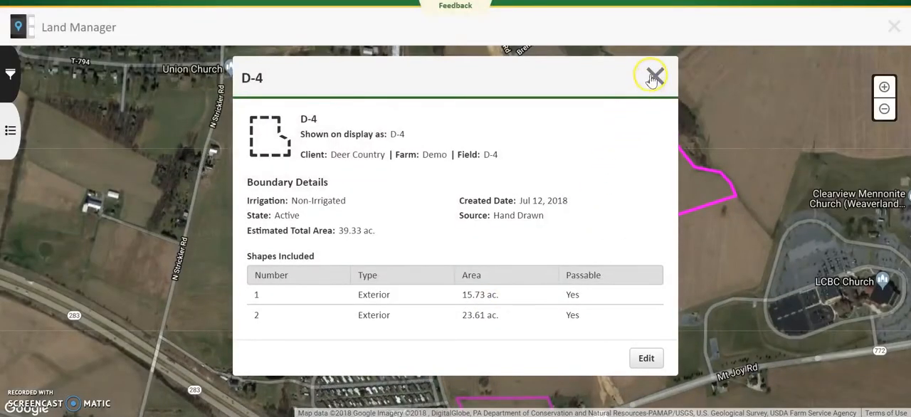
{"action": "left_click", "coordinate": [654, 77]}
{"action": "left_click", "coordinate": [513, 235]}
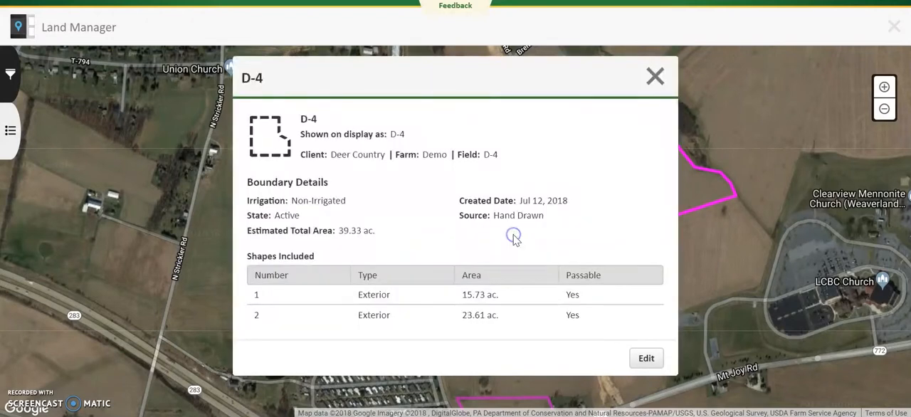
{"action": "left_click", "coordinate": [653, 76]}
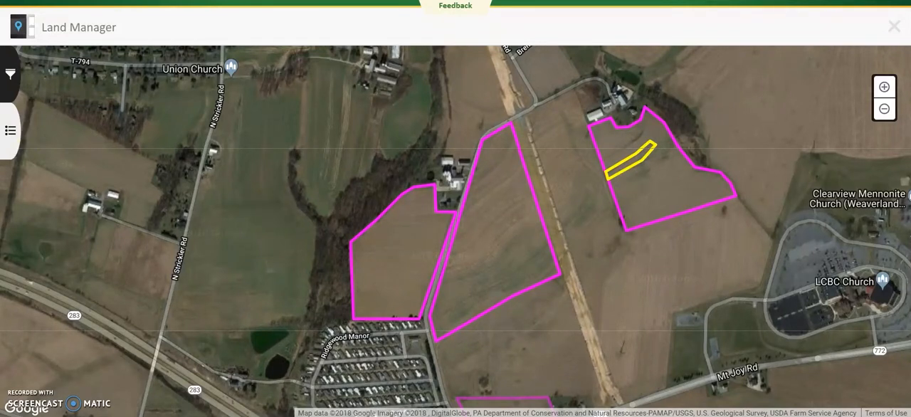
Start a new Straight Track associated with field D-4, with an implement track spacing of 30 ft
{"action": "left_click", "coordinate": [11, 131]}
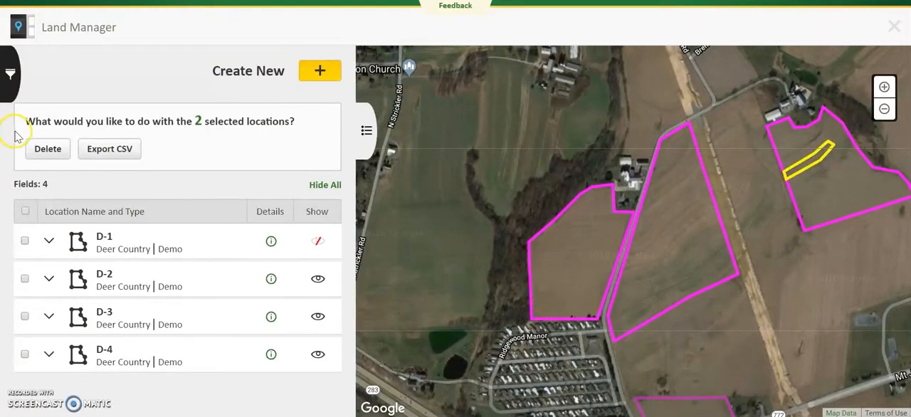
{"action": "left_click", "coordinate": [320, 72]}
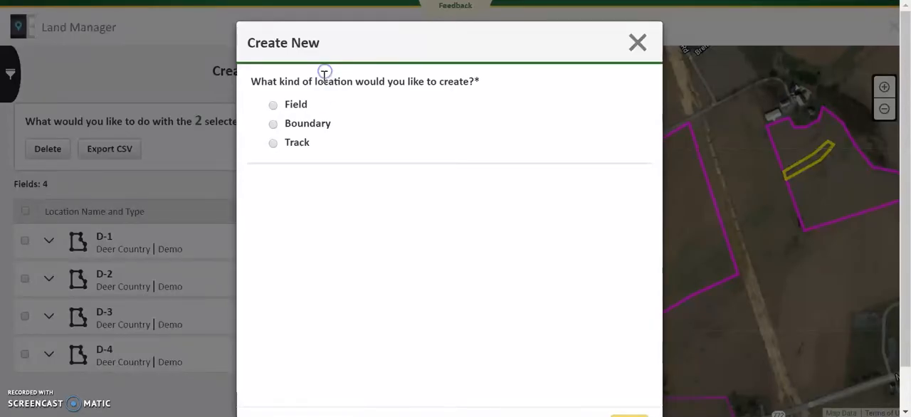
{"action": "left_click", "coordinate": [272, 144]}
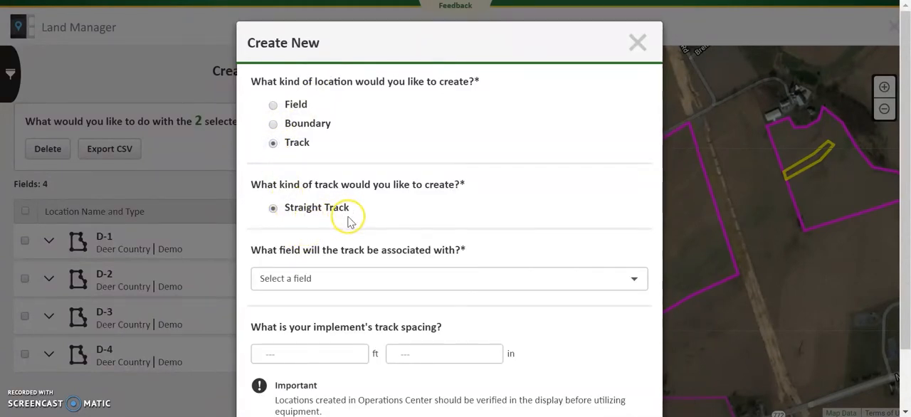
{"action": "left_click", "coordinate": [360, 278]}
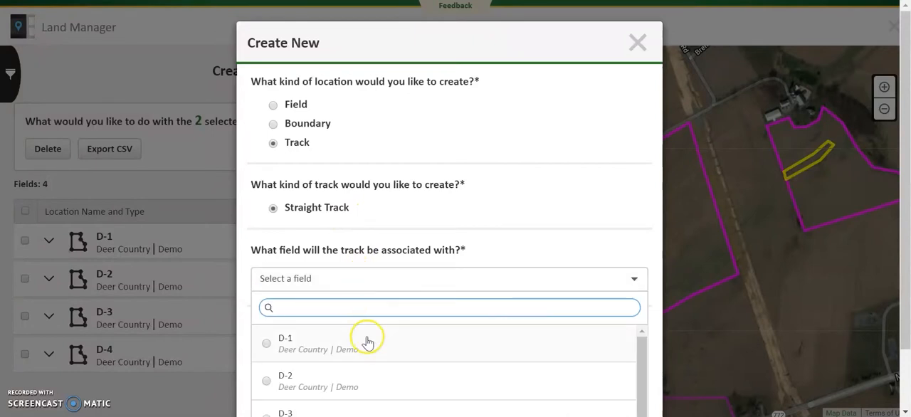
{"action": "left_click", "coordinate": [305, 377]}
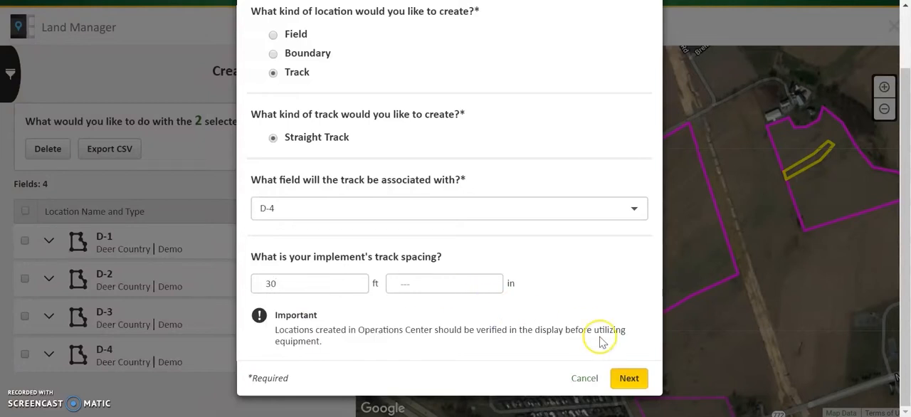
{"action": "left_click", "coordinate": [630, 379]}
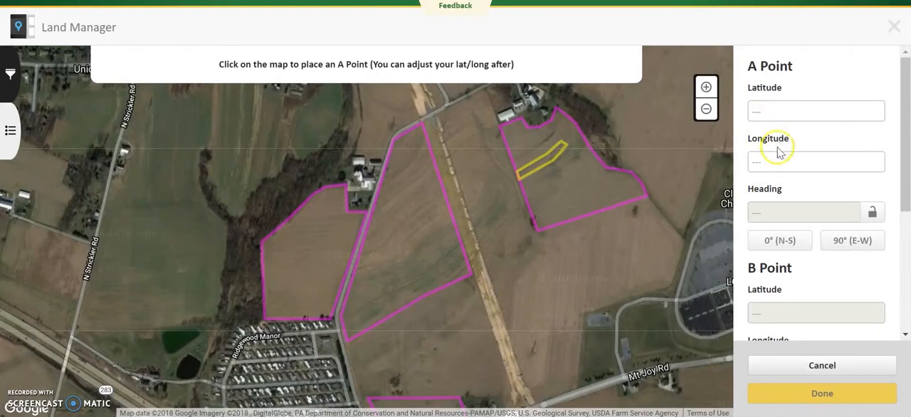
Place the A and B points from east to west along D-4's southern edge, about 1064 ft apart, and finish the track line
{"action": "left_click", "coordinate": [461, 270]}
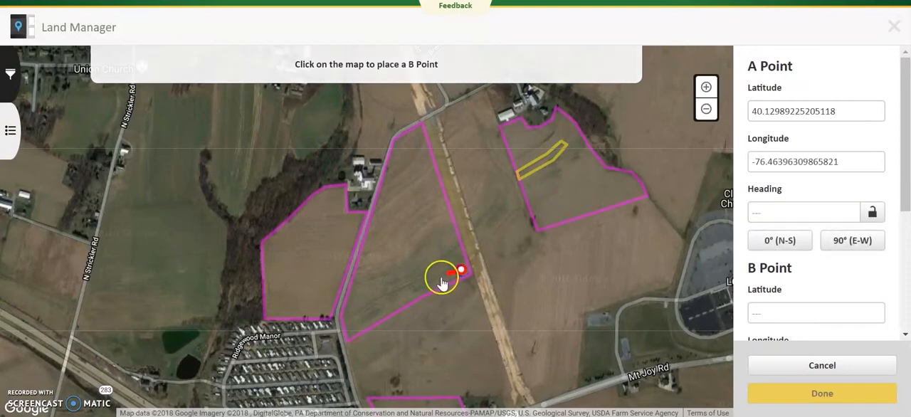
{"action": "left_click", "coordinate": [349, 332]}
{"action": "left_click_drag", "start_coordinate": [905, 178], "coordinate": [906, 307]}
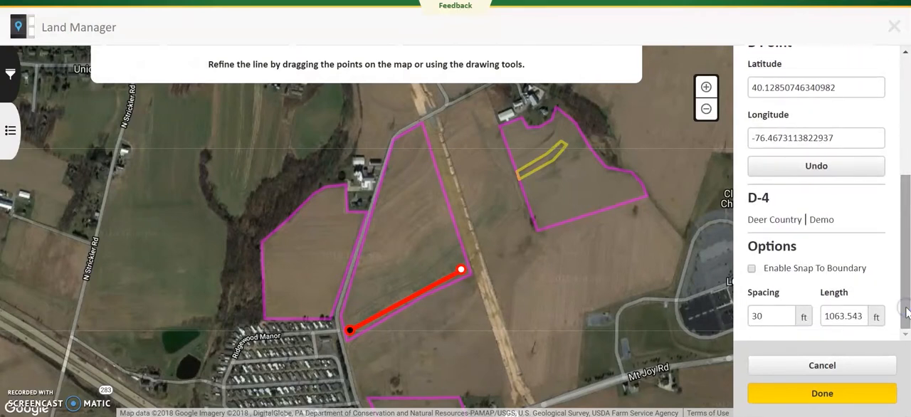
{"action": "left_click", "coordinate": [822, 394]}
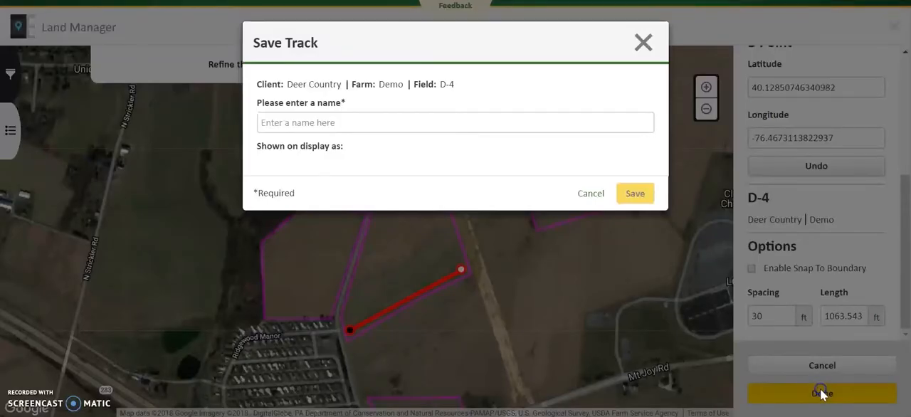
Name the track LINE A, save it, and close its details to view the line on the map
{"action": "left_click", "coordinate": [407, 126]}
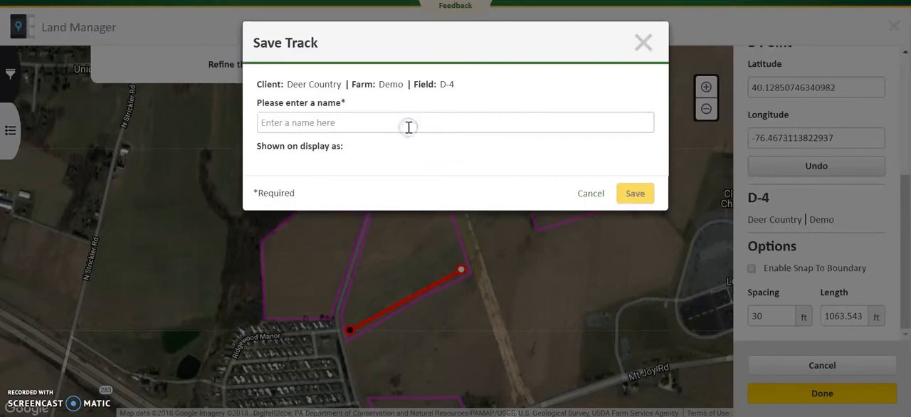
{"action": "type", "text": "lINE"}
{"action": "key", "text": "BackSpace"}
{"action": "key", "text": "BackSpace"}
{"action": "key", "text": "BackSpace"}
{"action": "type", "text": "LINE A"}
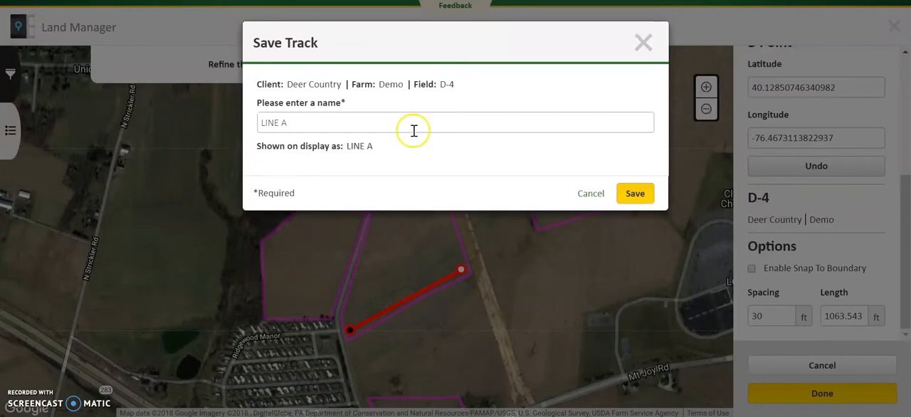
{"action": "left_click", "coordinate": [632, 193]}
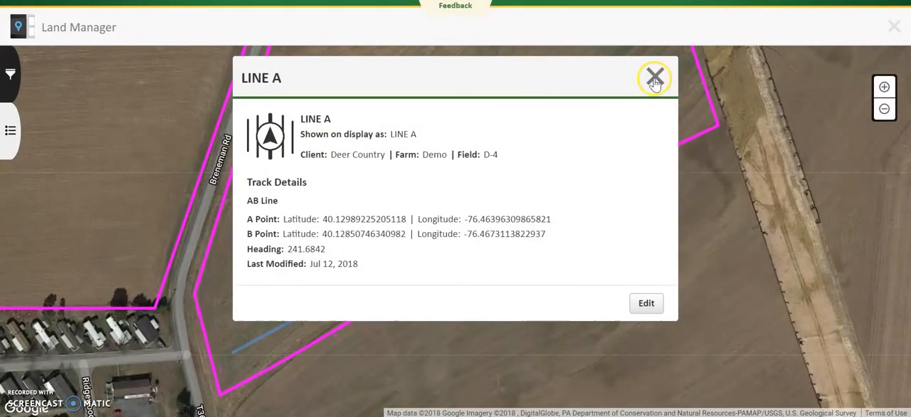
{"action": "left_click", "coordinate": [654, 83]}
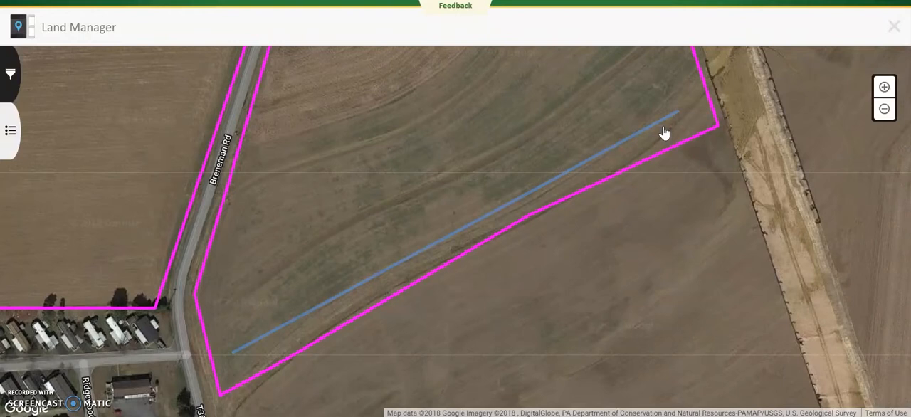
Open D-3's boundary for editing and delete the two middle points of the narrow strip inside the field
{"action": "left_click", "coordinate": [11, 134]}
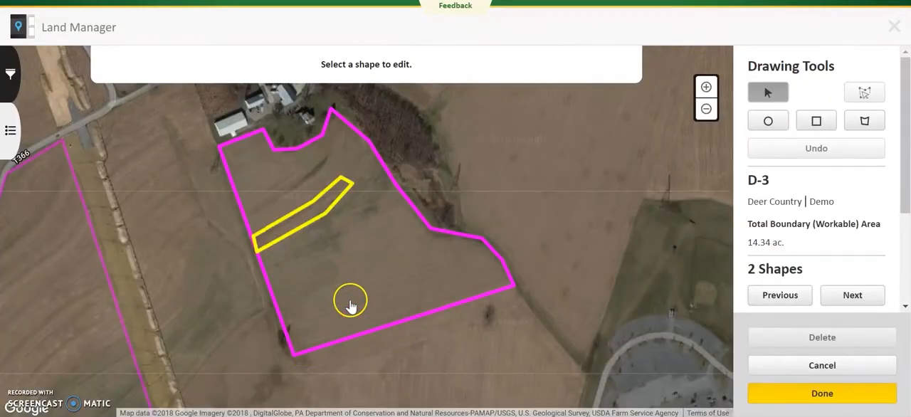
{"action": "left_click", "coordinate": [300, 222]}
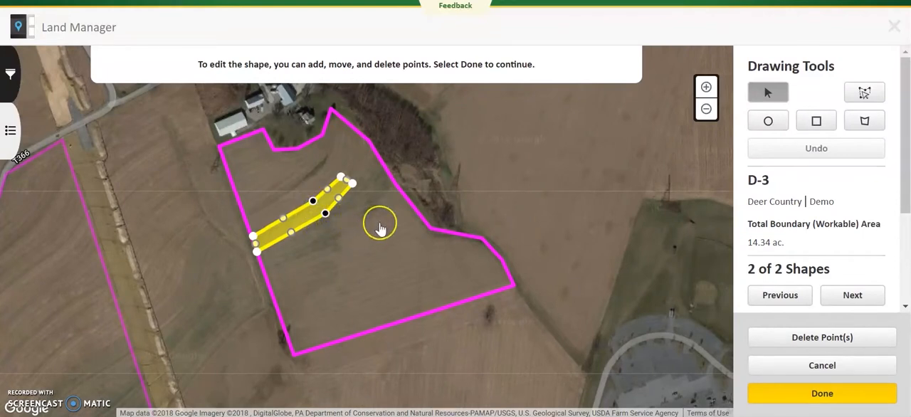
{"action": "left_click", "coordinate": [813, 343]}
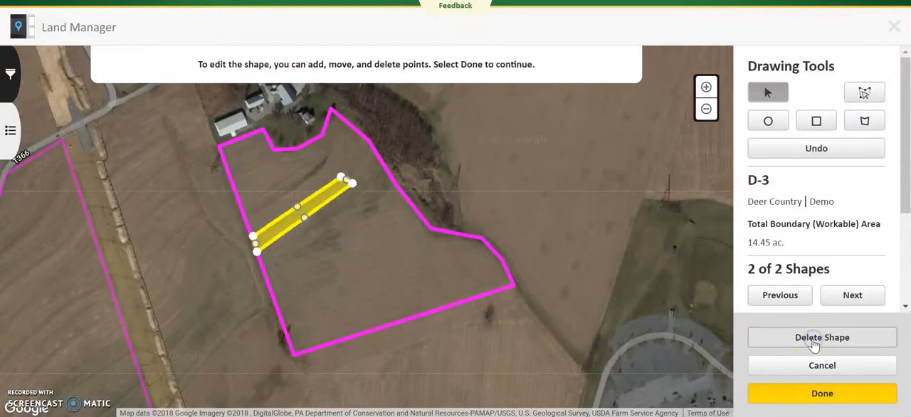
Reshape D-3's inner strip with a new point moved outward on each long edge, and finish the boundary drawing
{"action": "left_click", "coordinate": [306, 220]}
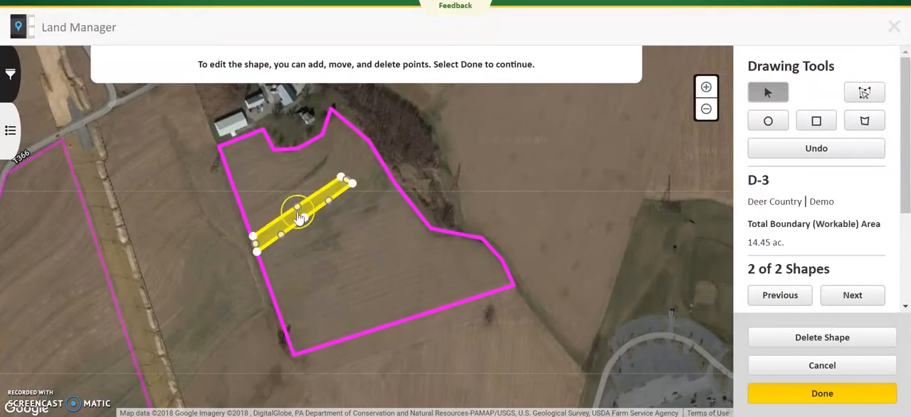
{"action": "left_click", "coordinate": [297, 206]}
{"action": "mouse_move", "coordinate": [293, 231]}
{"action": "left_mouse_down"}
{"action": "mouse_move", "coordinate": [309, 224]}
{"action": "mouse_move", "coordinate": [297, 207]}
{"action": "mouse_move", "coordinate": [302, 213]}
{"action": "mouse_move", "coordinate": [283, 223]}
{"action": "left_mouse_up"}
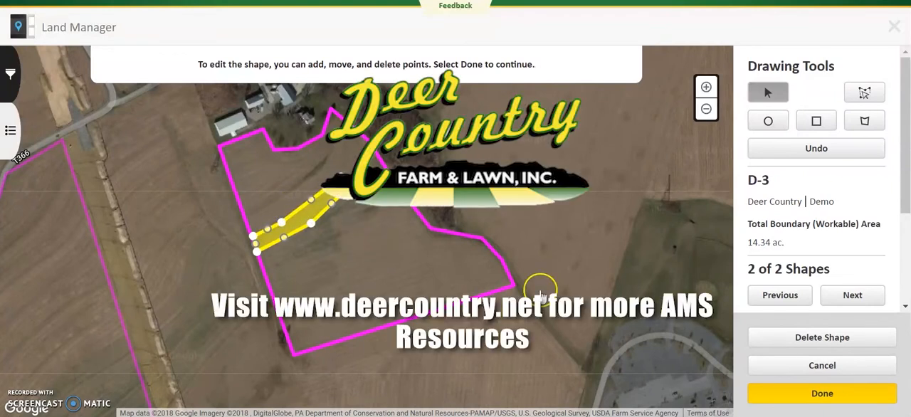
{"action": "left_click", "coordinate": [810, 394]}
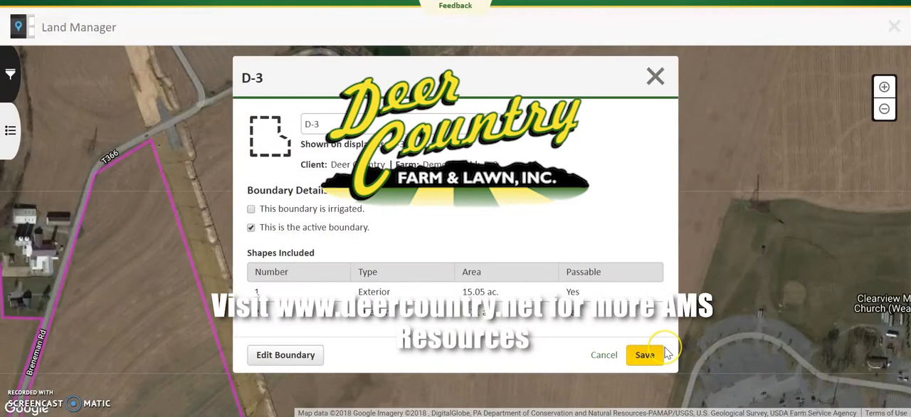